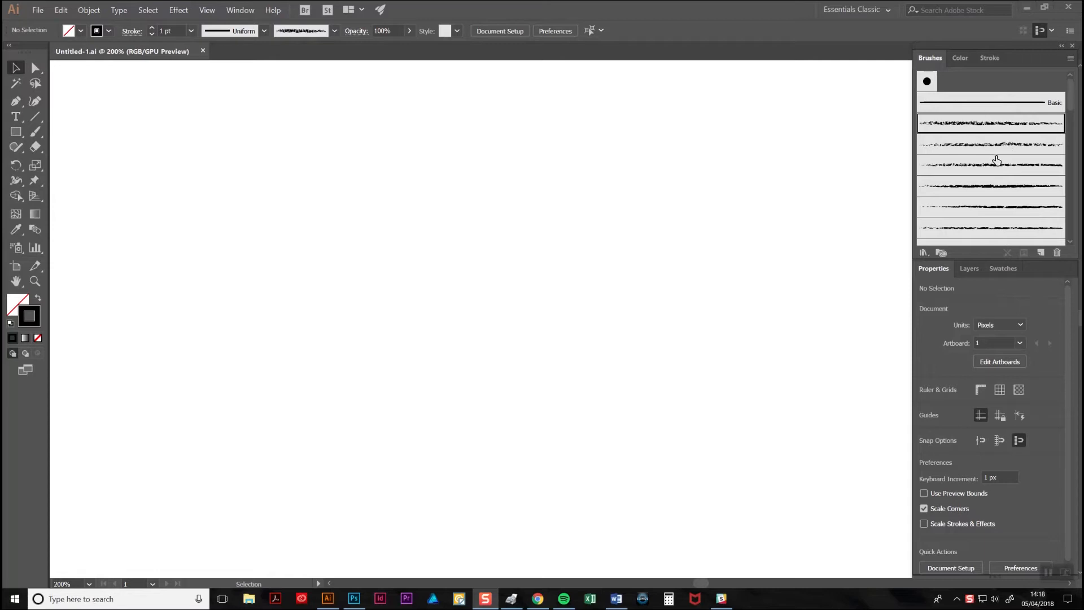
Step: Paint a wavy stroke about 400 px wide across the empty artboard with the Paintbrush tool and the selected charcoal-style brush
{"action": "left_click", "coordinate": [240, 10]}
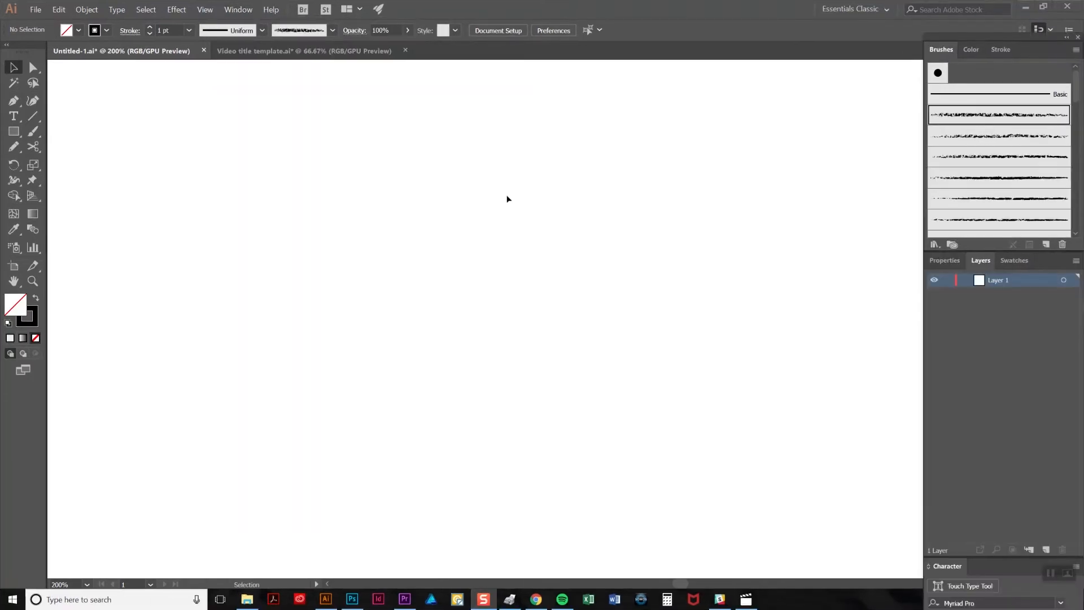
{"action": "left_click", "coordinate": [34, 133]}
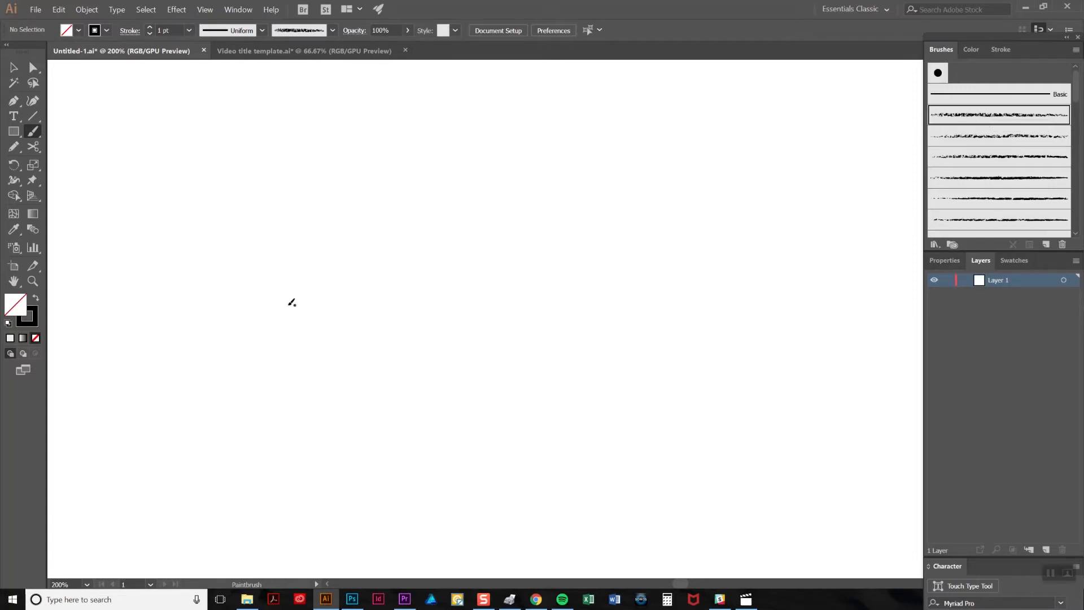
{"action": "mouse_move", "coordinate": [256, 332]}
{"action": "left_mouse_down"}
{"action": "mouse_move", "coordinate": [276, 310]}
{"action": "mouse_move", "coordinate": [519, 341]}
{"action": "mouse_move", "coordinate": [576, 328]}
{"action": "left_mouse_up"}
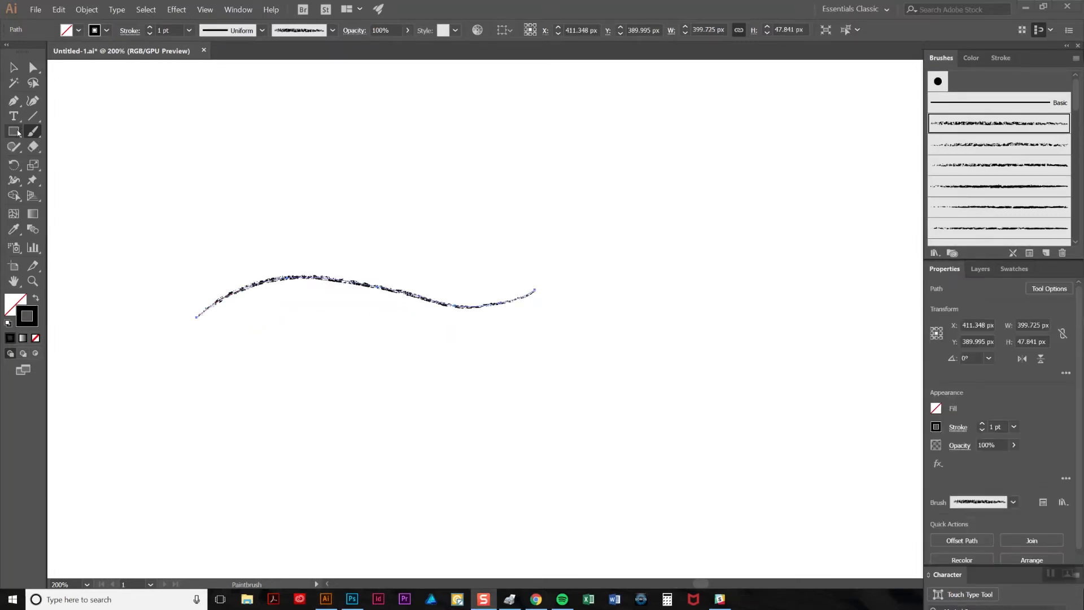
Step: Draw a rectangle about 169 by 155 px below the wavy stroke's end and apply the first charcoal-style brush below Basic to it
{"action": "left_click", "coordinate": [15, 132]}
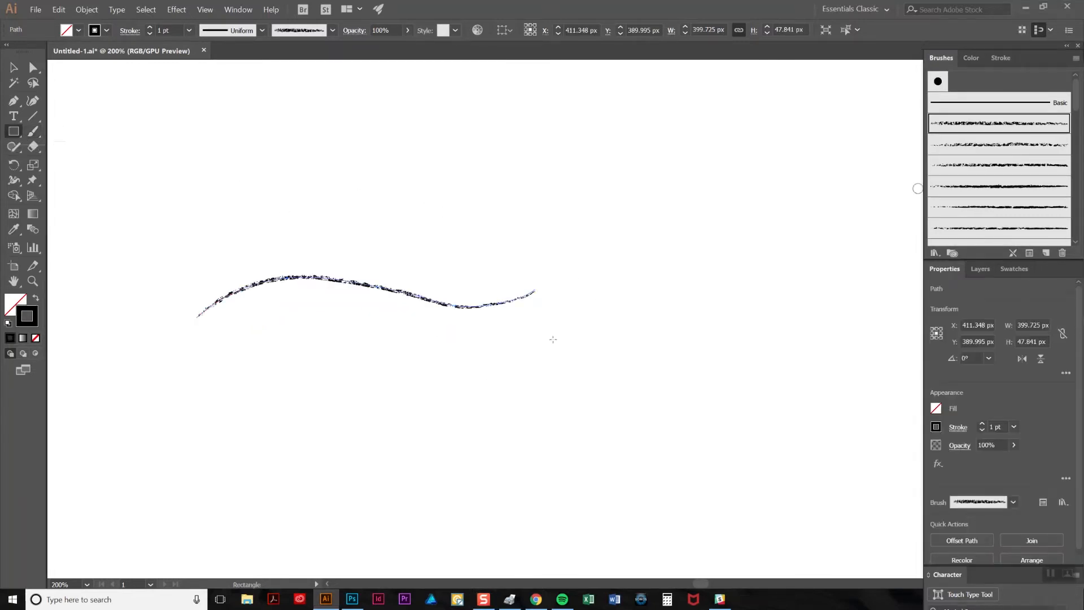
{"action": "mouse_move", "coordinate": [519, 329]}
{"action": "left_mouse_down"}
{"action": "mouse_move", "coordinate": [602, 418]}
{"action": "mouse_move", "coordinate": [663, 460]}
{"action": "left_mouse_up"}
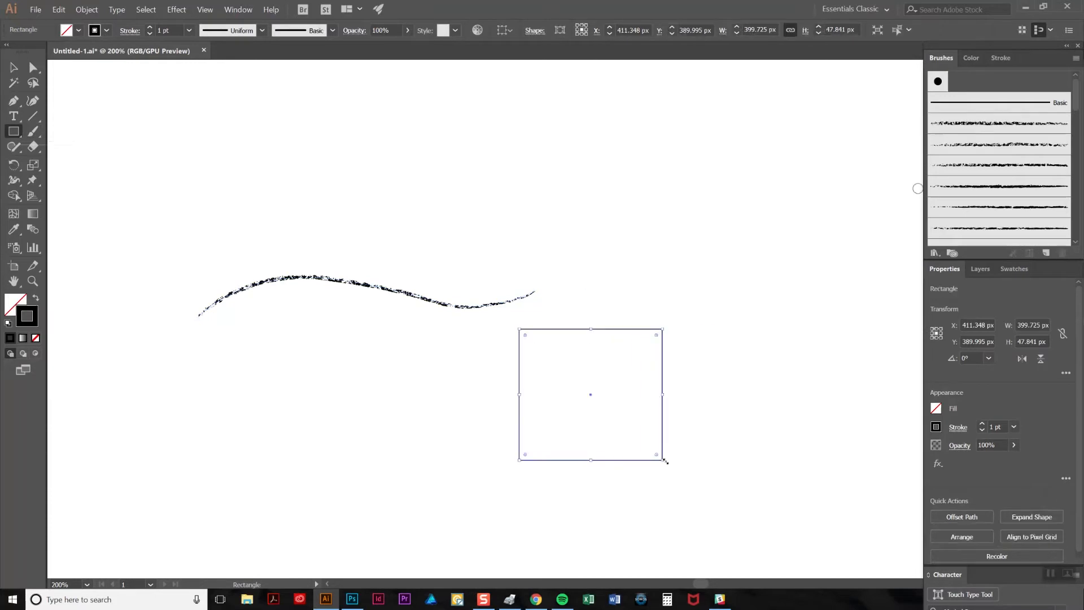
{"action": "left_click", "coordinate": [976, 124]}
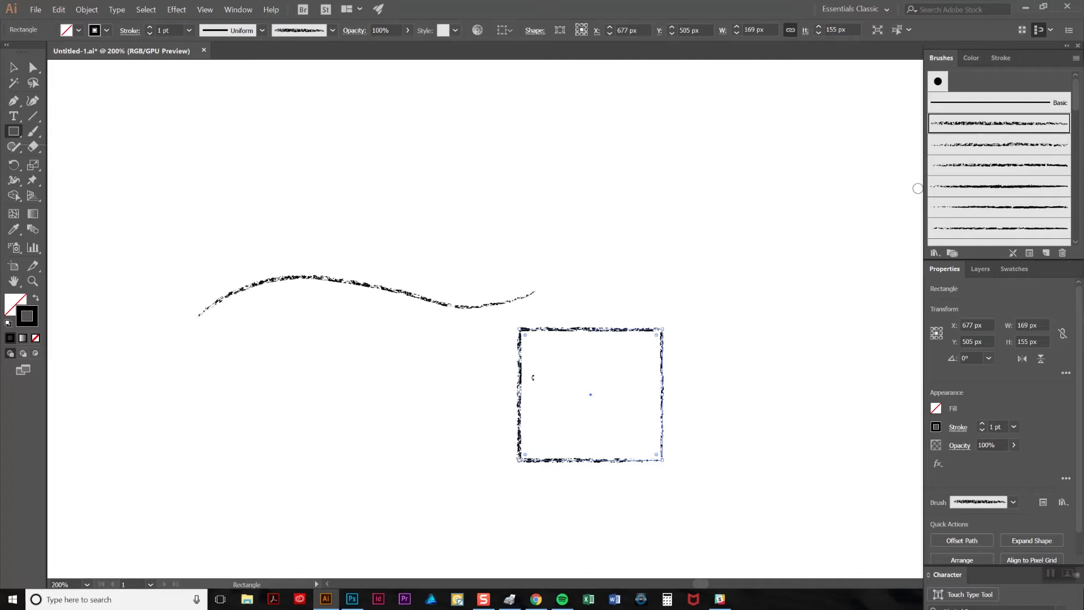
Step: Reshape the wavy stroke with Direct Selection, raising its crest and trough anchors and pulling its end section outwards
{"action": "key", "text": "v"}
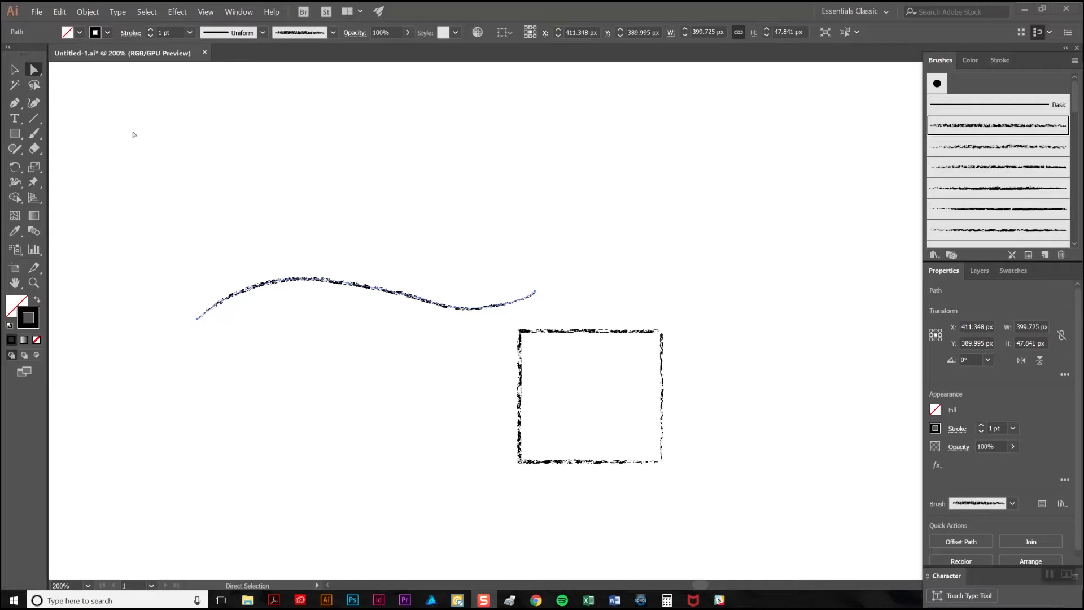
{"action": "left_click", "coordinate": [456, 305]}
{"action": "left_click_drag", "start_coordinate": [455, 305], "coordinate": [456, 274]}
{"action": "left_click_drag", "start_coordinate": [288, 281], "coordinate": [290, 264]}
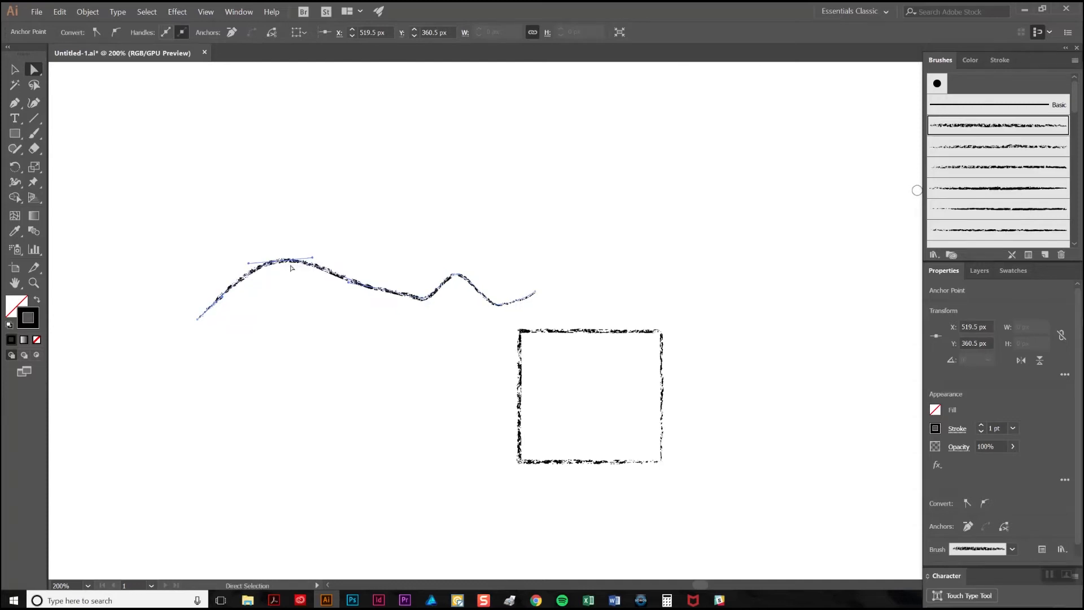
{"action": "left_click_drag", "start_coordinate": [536, 293], "coordinate": [566, 277]}
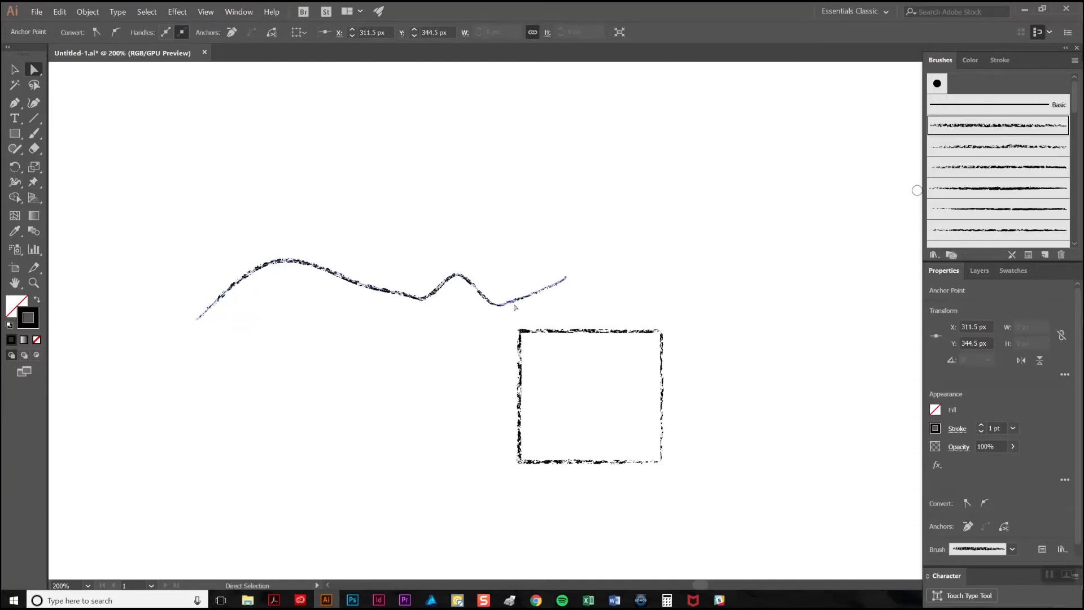
{"action": "left_click_drag", "start_coordinate": [502, 304], "coordinate": [541, 289]}
{"action": "left_click", "coordinate": [540, 291]}
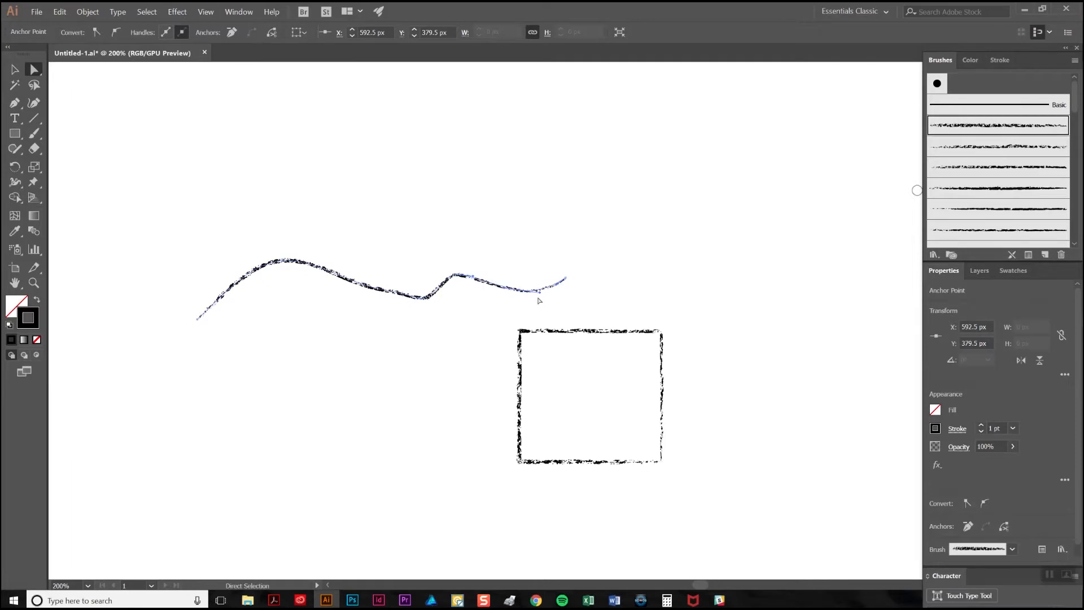
Step: Apply a thicker, rougher charcoal-style brush from further down the brush list to the wavy path
{"action": "key", "text": "v"}
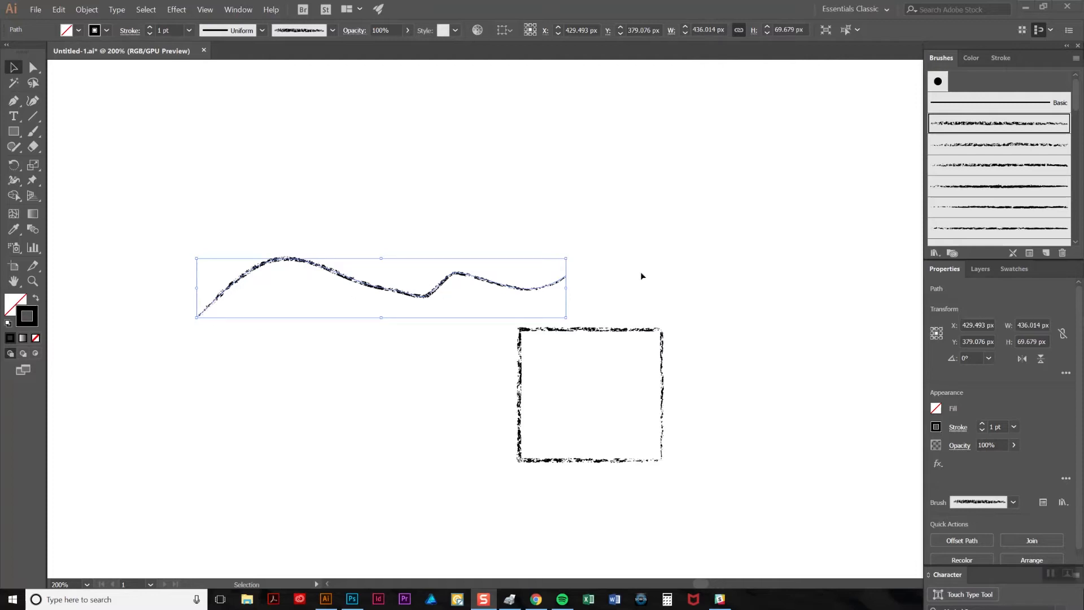
{"action": "left_click_drag", "start_coordinate": [1077, 95], "coordinate": [1076, 151]}
{"action": "left_click", "coordinate": [1005, 90]}
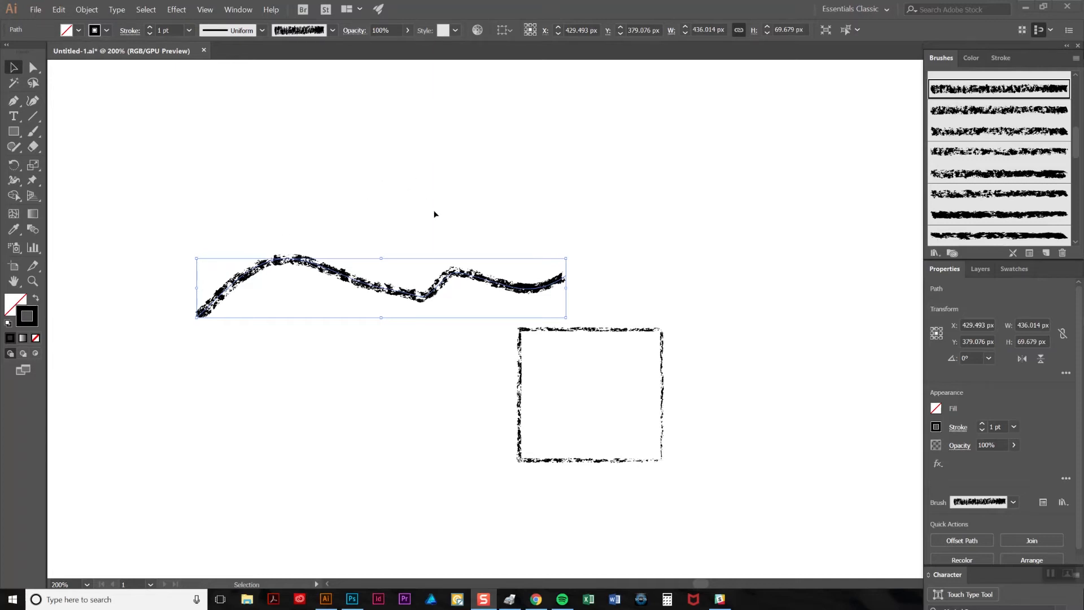
Step: Try stroke weights of 2 pt and 0.5 pt on the wavy path, and return it to 1 pt
{"action": "left_click", "coordinate": [150, 28]}
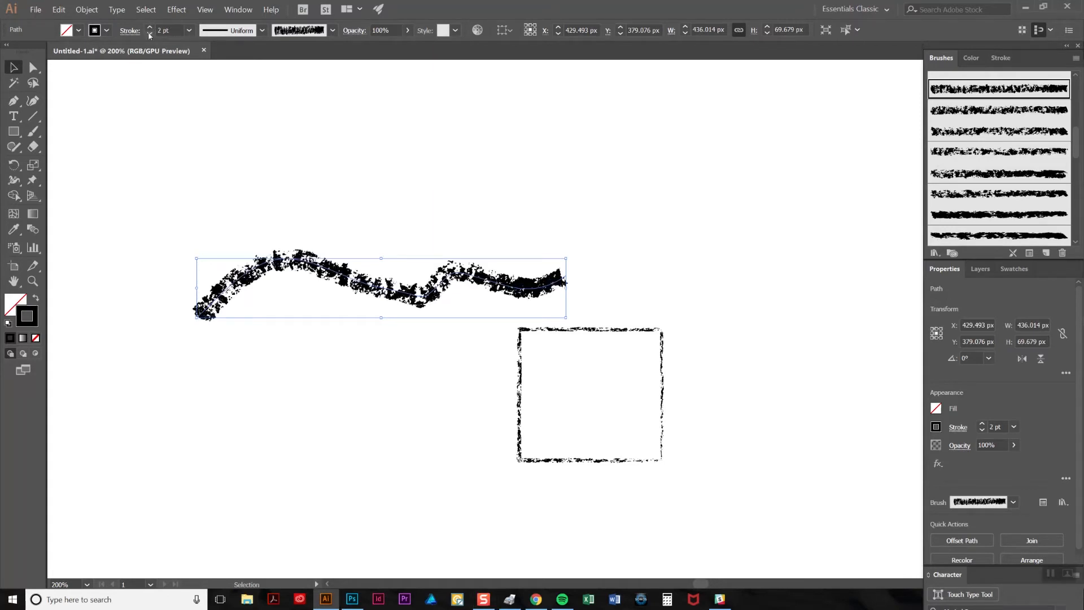
{"action": "left_click", "coordinate": [149, 34]}
{"action": "left_click", "coordinate": [149, 34]}
{"action": "left_click", "coordinate": [150, 34]}
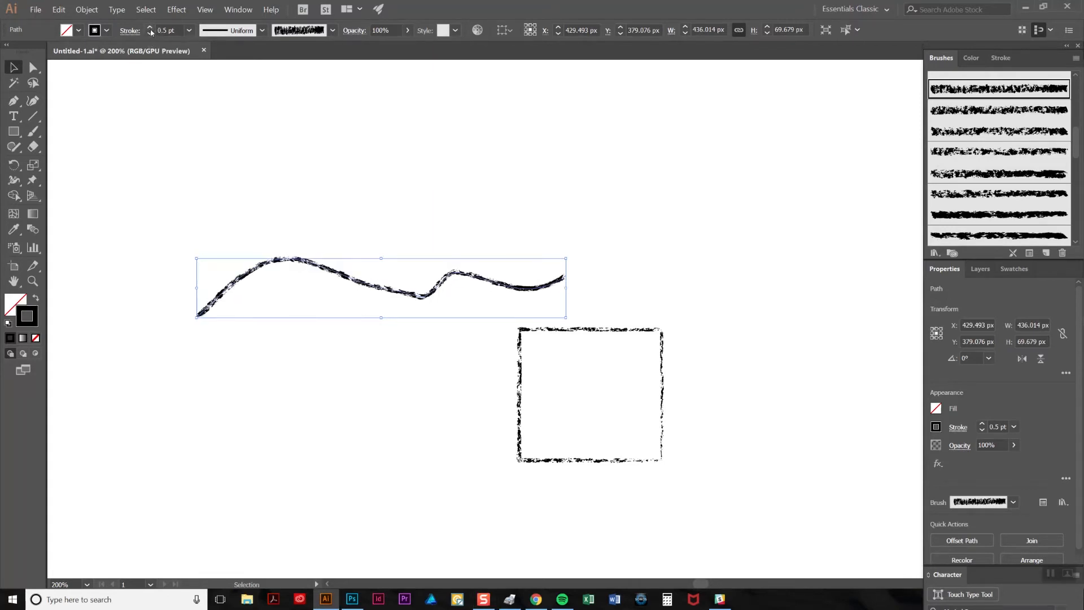
{"action": "left_click", "coordinate": [150, 27]}
{"action": "left_click", "coordinate": [151, 28]}
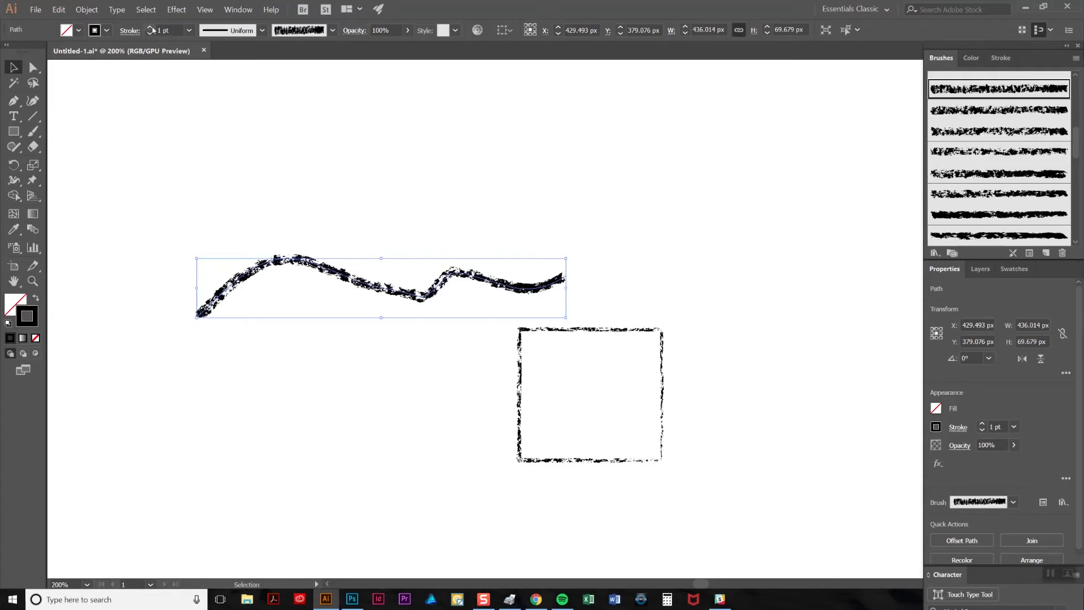
Step: Recolour the wavy path's stroke bright blue with C 87, M 0, Y 0 and K 0
{"action": "left_click", "coordinate": [971, 58]}
{"action": "left_click_drag", "start_coordinate": [1031, 83], "coordinate": [1006, 83]}
{"action": "left_click_drag", "start_coordinate": [1032, 131], "coordinate": [849, 115]}
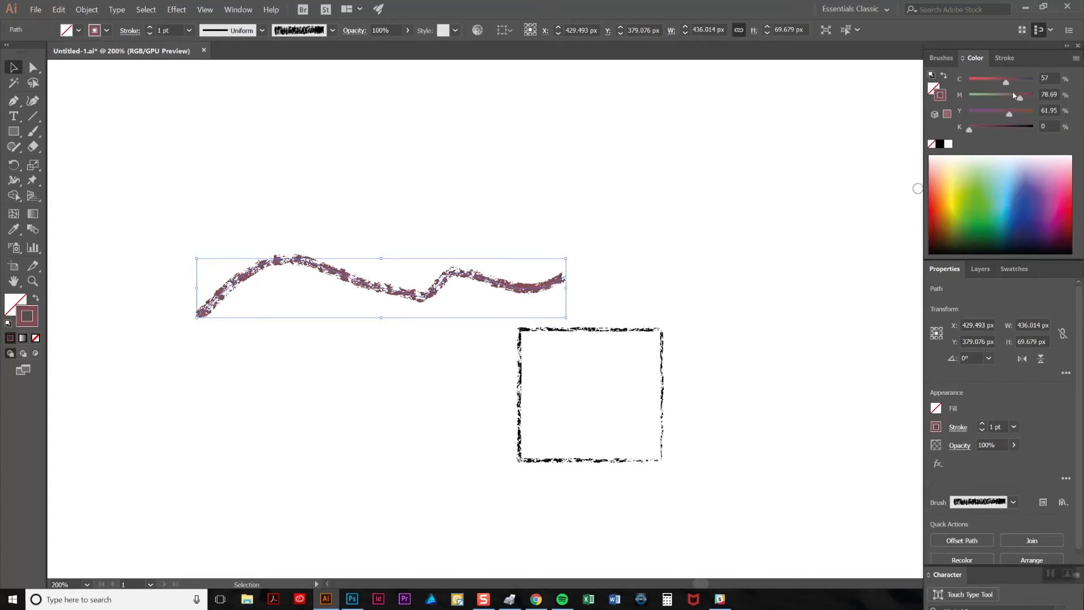
{"action": "mouse_move", "coordinate": [1020, 99]}
{"action": "left_mouse_down"}
{"action": "mouse_move", "coordinate": [903, 100]}
{"action": "mouse_move", "coordinate": [884, 83]}
{"action": "left_mouse_up"}
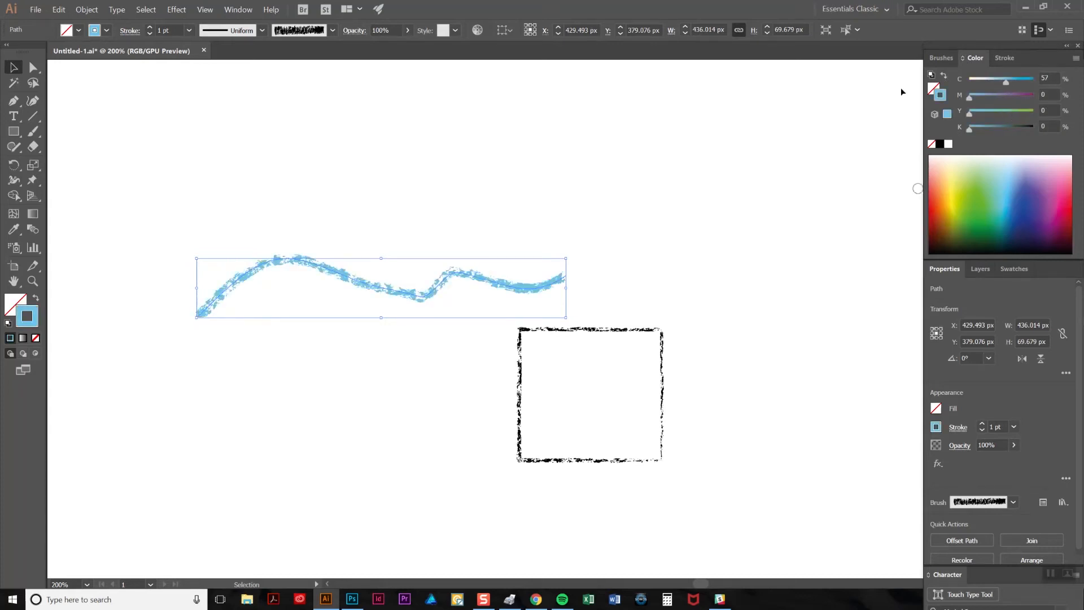
{"action": "left_click_drag", "start_coordinate": [1006, 81], "coordinate": [1025, 81]}
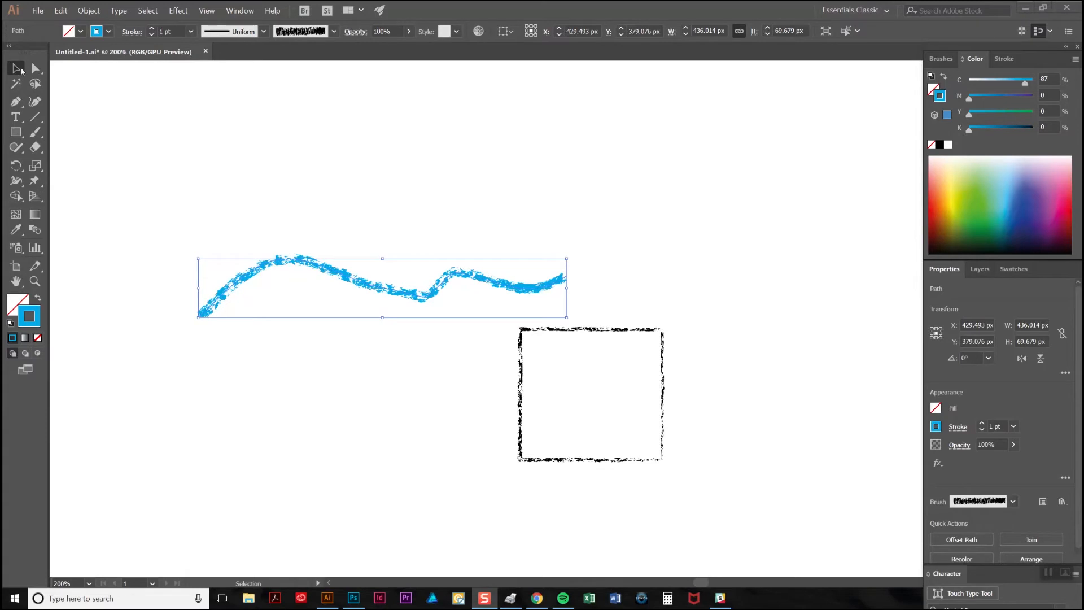
Step: Smooth out the dip and the bend in the middle of the blue wavy path with the Smooth tool
{"action": "left_click", "coordinate": [414, 246]}
{"action": "left_click", "coordinate": [414, 298]}
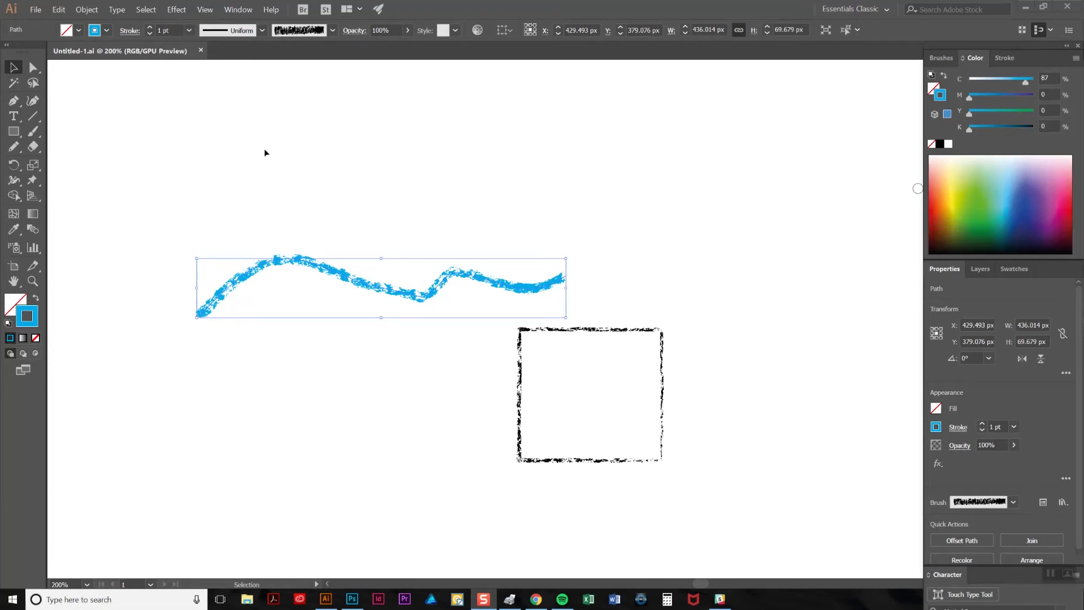
{"action": "left_click", "coordinate": [18, 146]}
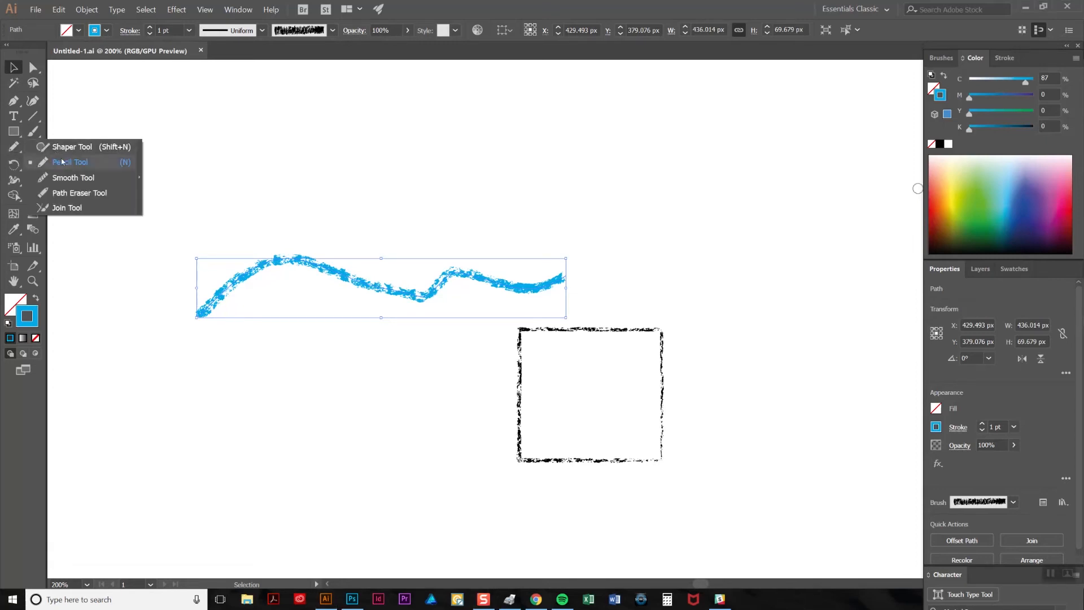
{"action": "left_click", "coordinate": [61, 178]}
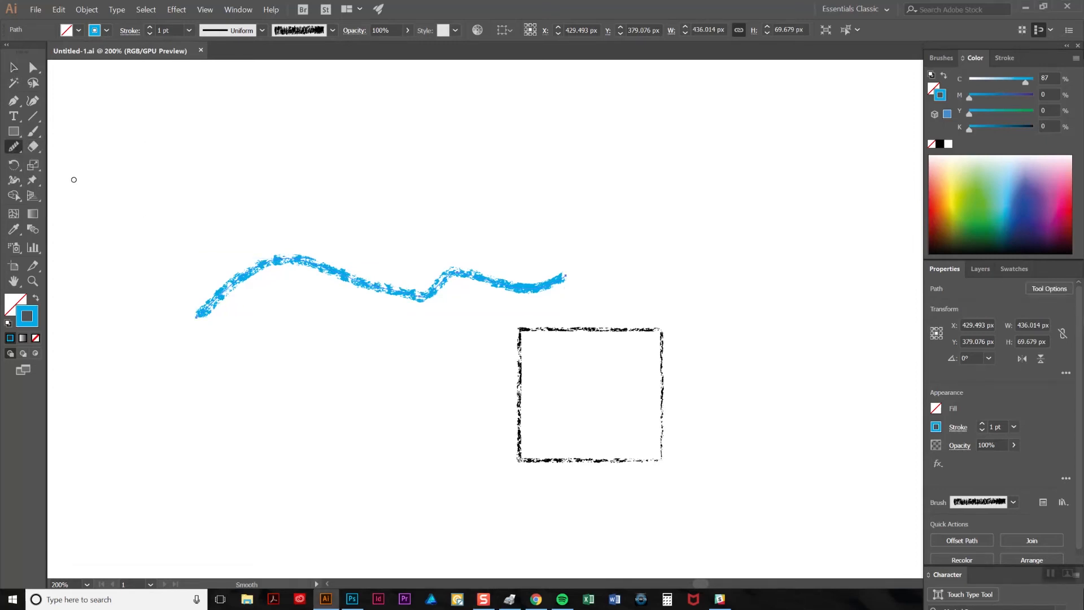
{"action": "mouse_move", "coordinate": [429, 292]}
{"action": "left_mouse_down"}
{"action": "mouse_move", "coordinate": [369, 277]}
{"action": "mouse_move", "coordinate": [434, 267]}
{"action": "mouse_move", "coordinate": [349, 268]}
{"action": "left_mouse_up"}
{"action": "mouse_move", "coordinate": [420, 298]}
{"action": "left_mouse_down"}
{"action": "mouse_move", "coordinate": [348, 278]}
{"action": "mouse_move", "coordinate": [409, 292]}
{"action": "mouse_move", "coordinate": [444, 284]}
{"action": "mouse_move", "coordinate": [429, 292]}
{"action": "mouse_move", "coordinate": [471, 275]}
{"action": "mouse_move", "coordinate": [398, 305]}
{"action": "mouse_move", "coordinate": [426, 282]}
{"action": "mouse_move", "coordinate": [444, 289]}
{"action": "mouse_move", "coordinate": [338, 277]}
{"action": "mouse_move", "coordinate": [418, 300]}
{"action": "mouse_move", "coordinate": [361, 279]}
{"action": "left_mouse_up"}
{"action": "mouse_move", "coordinate": [434, 285]}
{"action": "left_mouse_down"}
{"action": "mouse_move", "coordinate": [517, 284]}
{"action": "mouse_move", "coordinate": [395, 290]}
{"action": "mouse_move", "coordinate": [308, 260]}
{"action": "left_mouse_up"}
{"action": "mouse_move", "coordinate": [394, 297]}
{"action": "left_mouse_down"}
{"action": "mouse_move", "coordinate": [282, 256]}
{"action": "mouse_move", "coordinate": [265, 263]}
{"action": "left_mouse_up"}
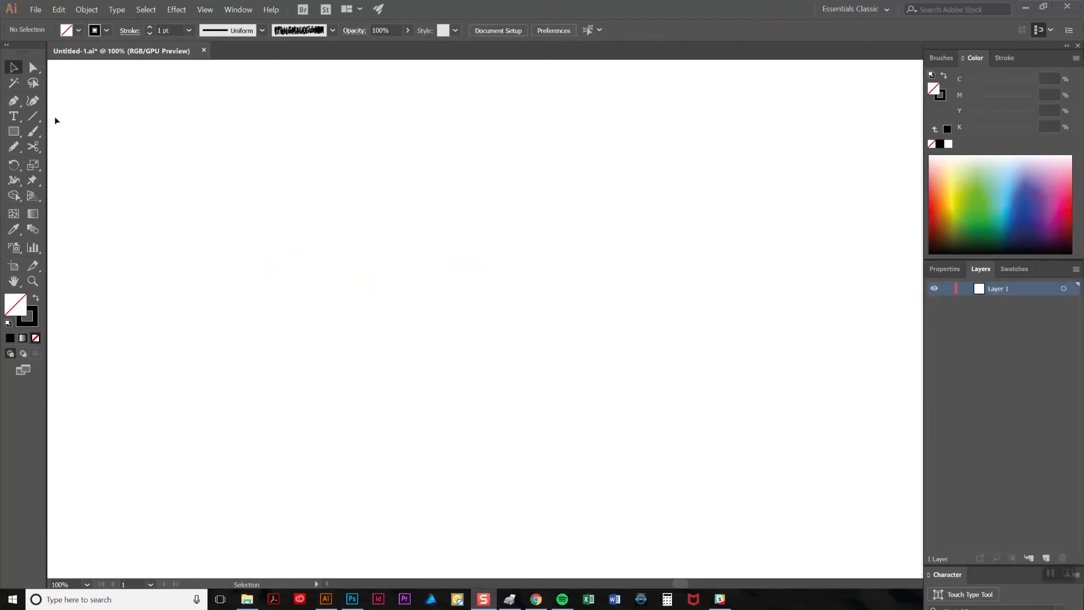
Step: Open the Paintbrush tool options and try Fidelity towards Accurate and Smooth, leaving it at the midpoint
{"action": "double_click", "coordinate": [33, 131]}
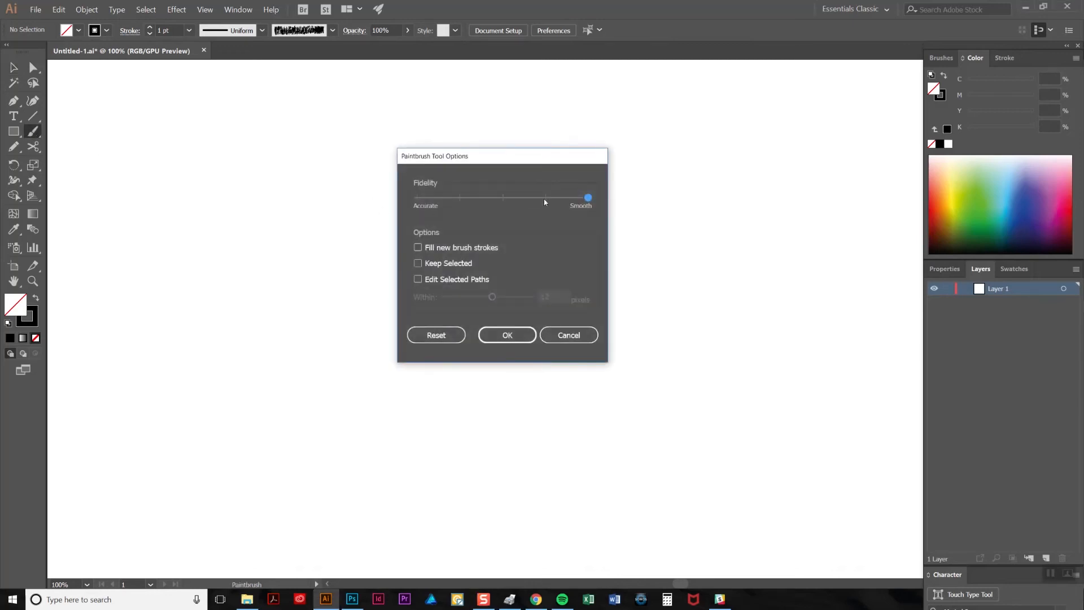
{"action": "left_click_drag", "start_coordinate": [587, 198], "coordinate": [519, 197]}
{"action": "left_click_drag", "start_coordinate": [522, 158], "coordinate": [509, 192]}
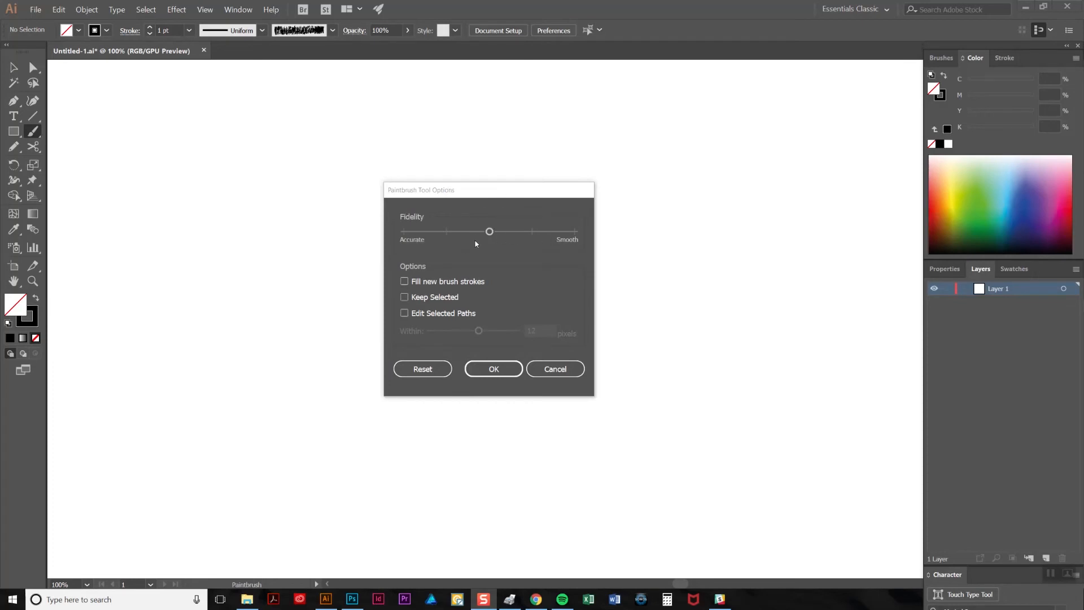
{"action": "left_click_drag", "start_coordinate": [489, 232], "coordinate": [405, 232]}
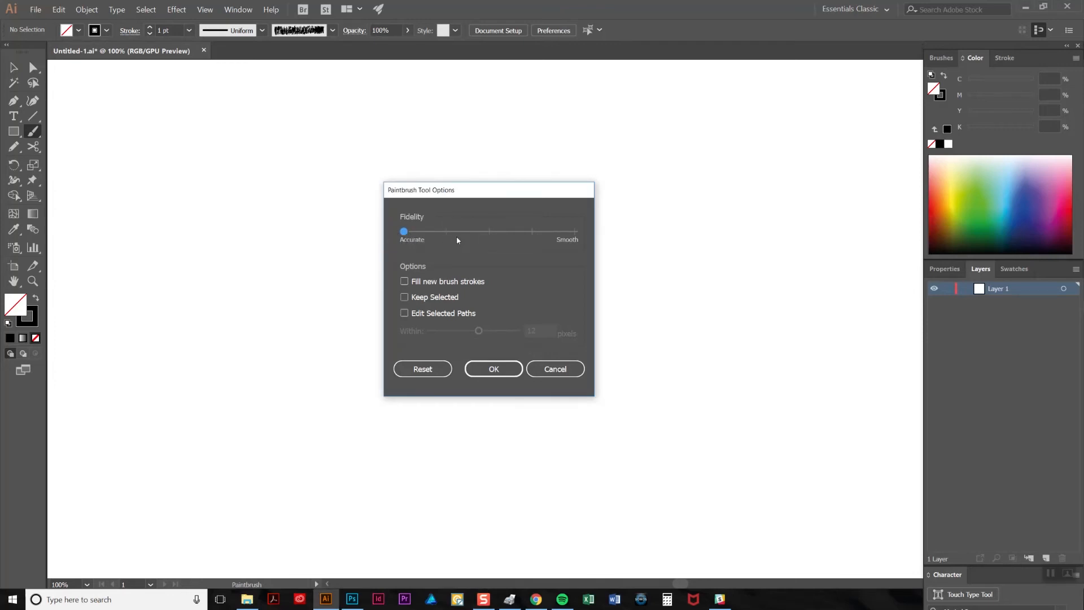
{"action": "left_click_drag", "start_coordinate": [416, 233], "coordinate": [563, 242]}
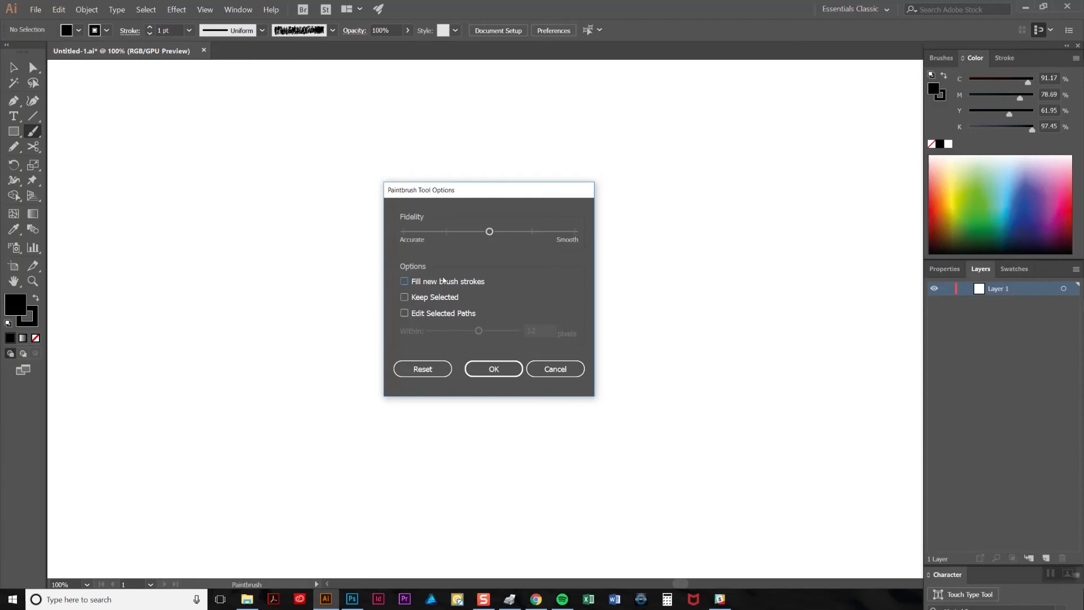
Step: Enable Fill new brush strokes for the Paintbrush and paint a test stroke on the artboard
{"action": "left_click", "coordinate": [404, 281]}
{"action": "left_click", "coordinate": [493, 368]}
{"action": "mouse_move", "coordinate": [384, 233]}
{"action": "left_mouse_down"}
{"action": "mouse_move", "coordinate": [509, 371]}
{"action": "mouse_move", "coordinate": [500, 254]}
{"action": "left_mouse_up"}
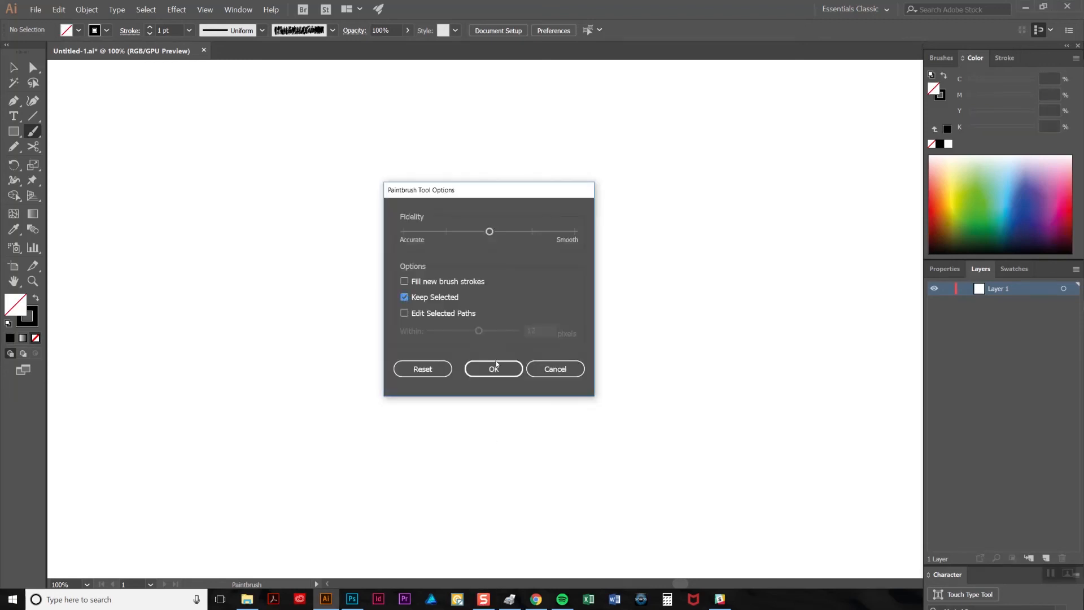
Step: Turn on Keep Selected for the Paintbrush, paint a wavy test stroke about 882 px wide, and delete it
{"action": "left_click", "coordinate": [495, 366]}
{"action": "mouse_move", "coordinate": [246, 326]}
{"action": "left_mouse_down"}
{"action": "mouse_move", "coordinate": [438, 283]}
{"action": "mouse_move", "coordinate": [620, 346]}
{"action": "left_mouse_up"}
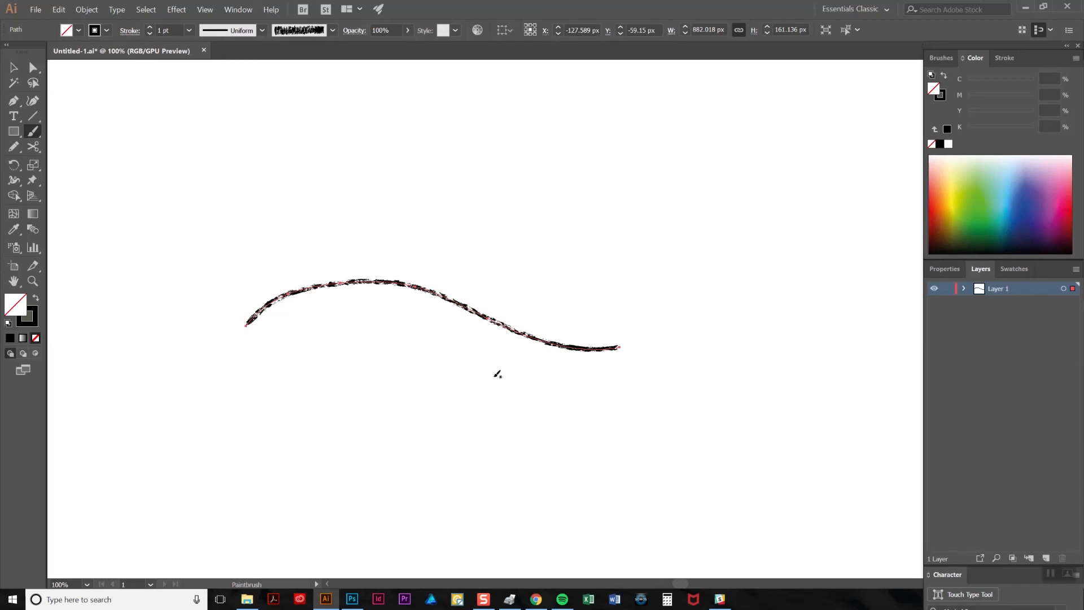
{"action": "key", "text": "Delete"}
Step: Enable Edit Selected Paths in the Paintbrush tool options
{"action": "key", "text": "Return"}
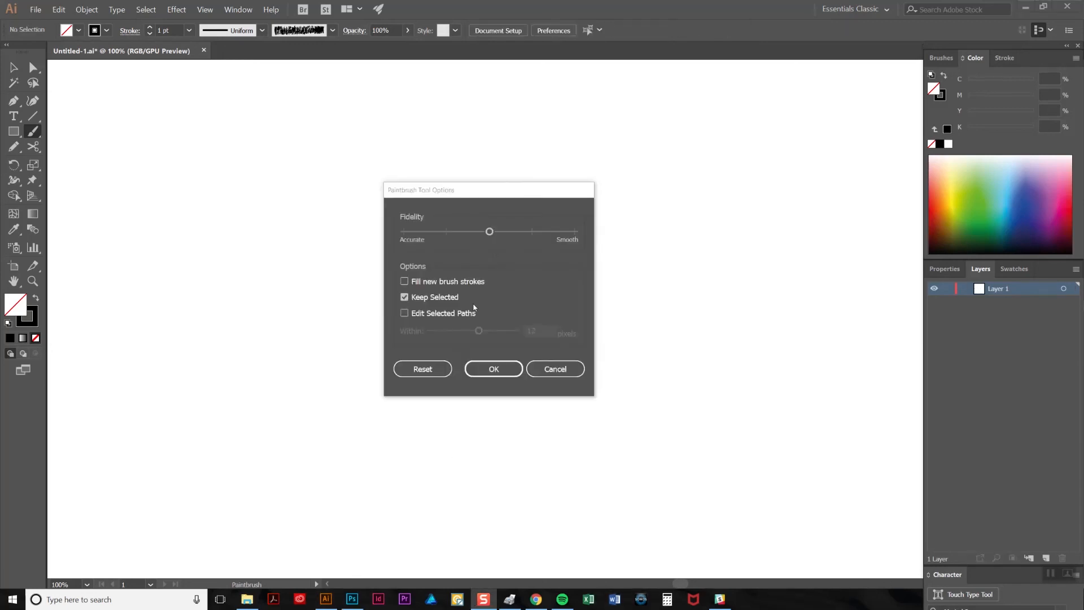
{"action": "left_click", "coordinate": [405, 314]}
{"action": "left_click", "coordinate": [493, 369]}
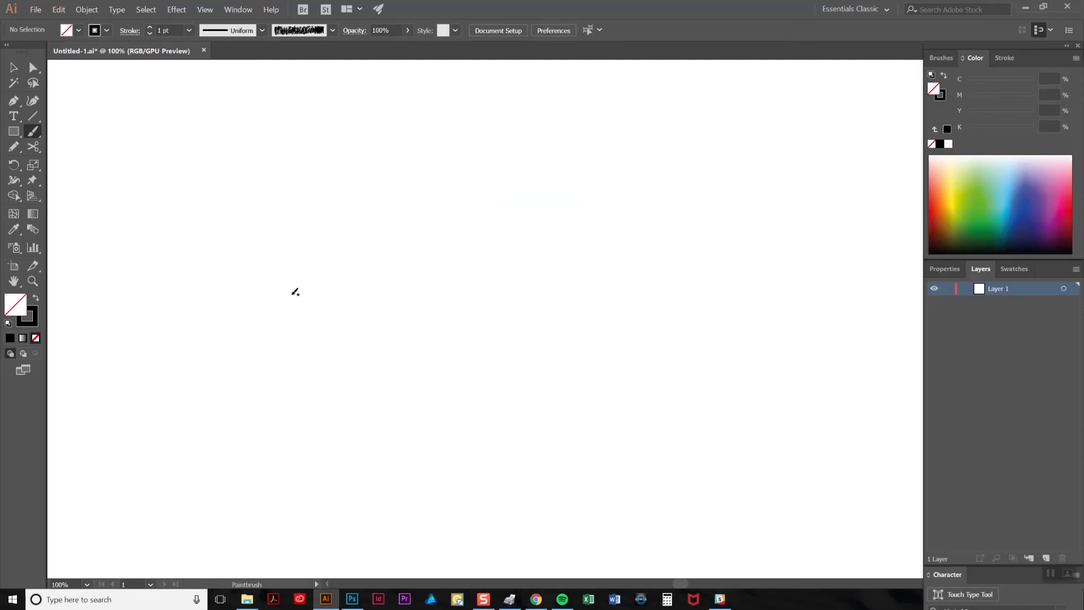
Step: Paint a wavy stroke about 504 px wide, extend it from its end to about 1212 px wide, and delete the path
{"action": "mouse_move", "coordinate": [240, 328]}
{"action": "left_mouse_down"}
{"action": "mouse_move", "coordinate": [300, 295]}
{"action": "mouse_move", "coordinate": [458, 315]}
{"action": "left_mouse_up"}
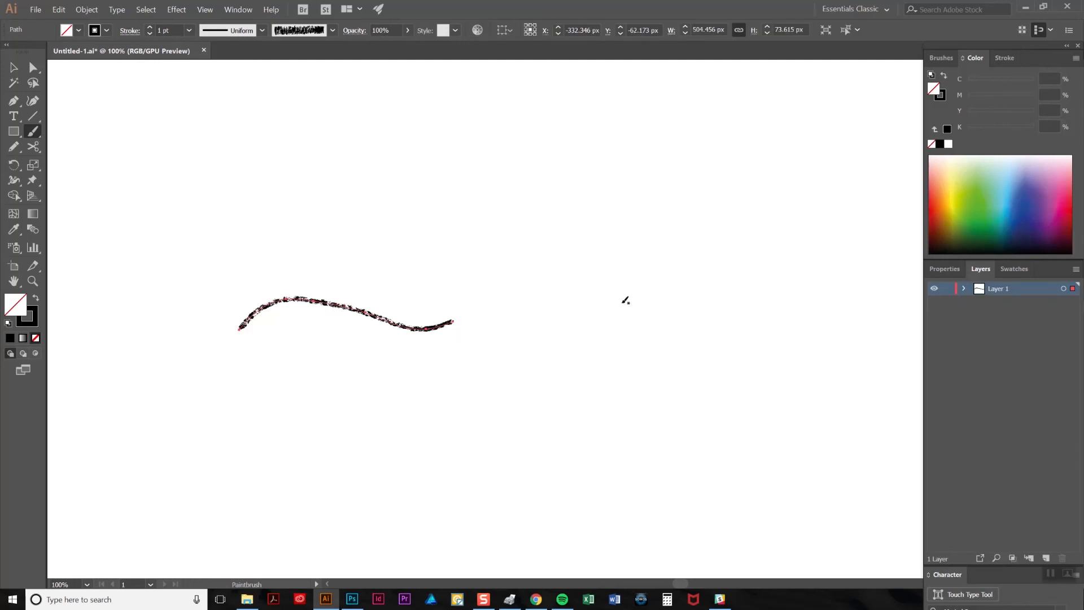
{"action": "mouse_move", "coordinate": [458, 315]}
{"action": "left_mouse_down"}
{"action": "mouse_move", "coordinate": [467, 309]}
{"action": "mouse_move", "coordinate": [608, 357]}
{"action": "mouse_move", "coordinate": [691, 418]}
{"action": "mouse_move", "coordinate": [751, 384]}
{"action": "left_mouse_up"}
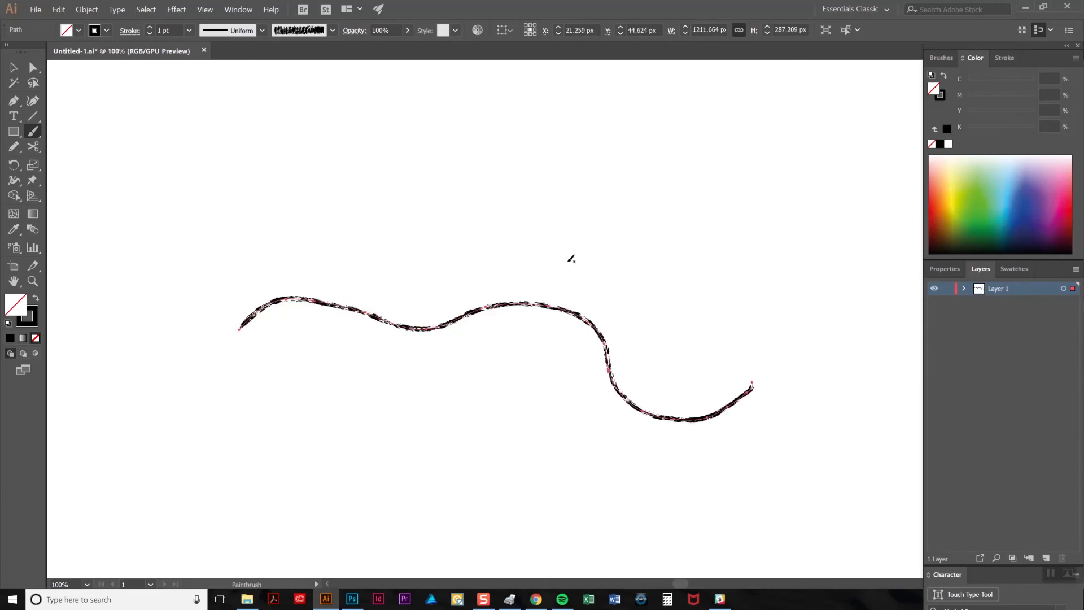
{"action": "key", "text": "Delete"}
{"action": "key", "text": "v"}
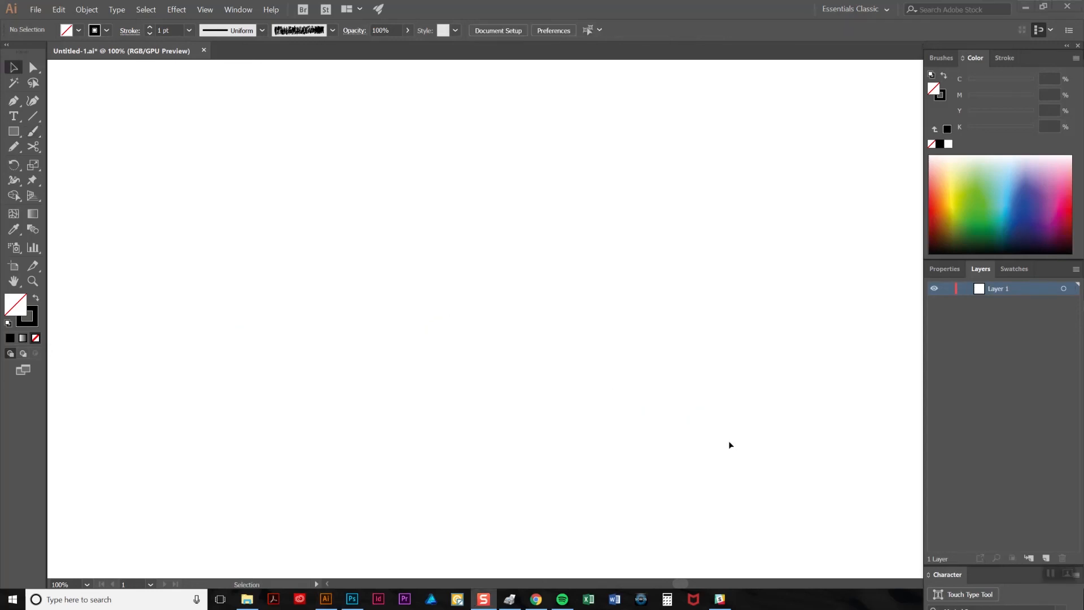